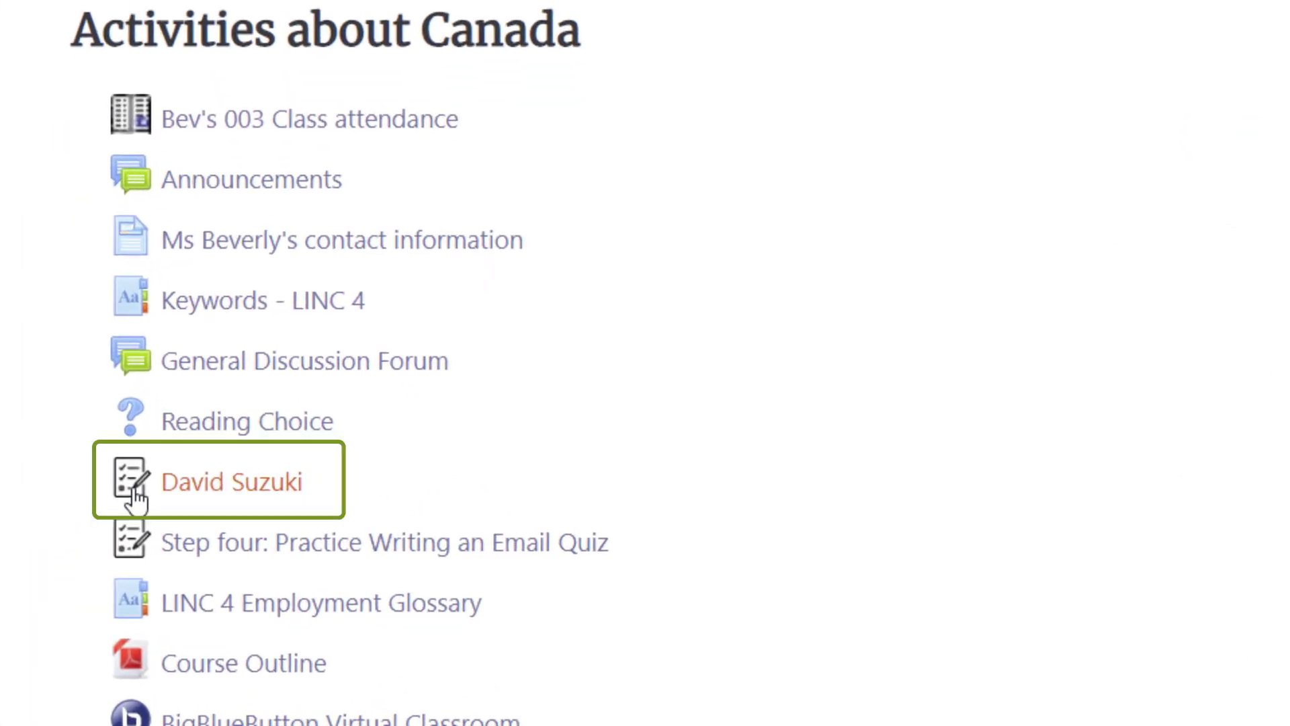
Open the David Suzuki quiz in the Activities about Canada section
click(136, 497)
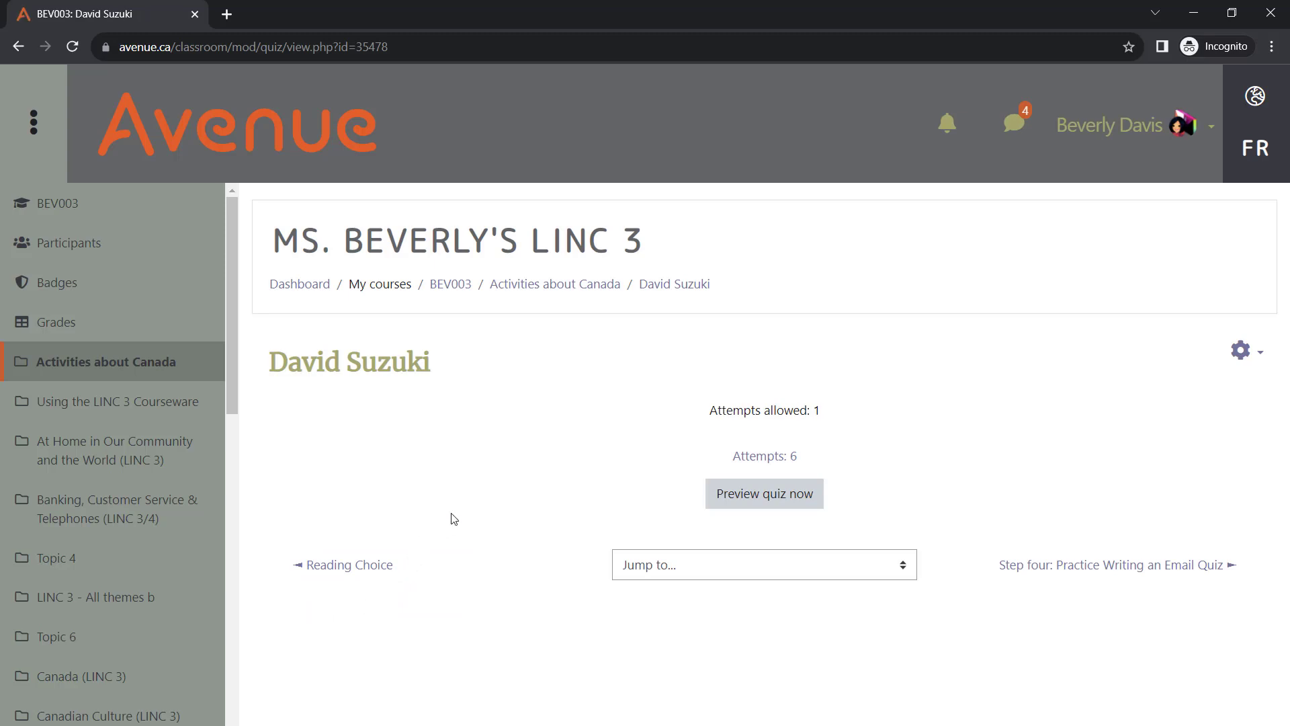
Start a quiz preview and answer life, False, False, 'To study biology', and the outdoors option
click(741, 500)
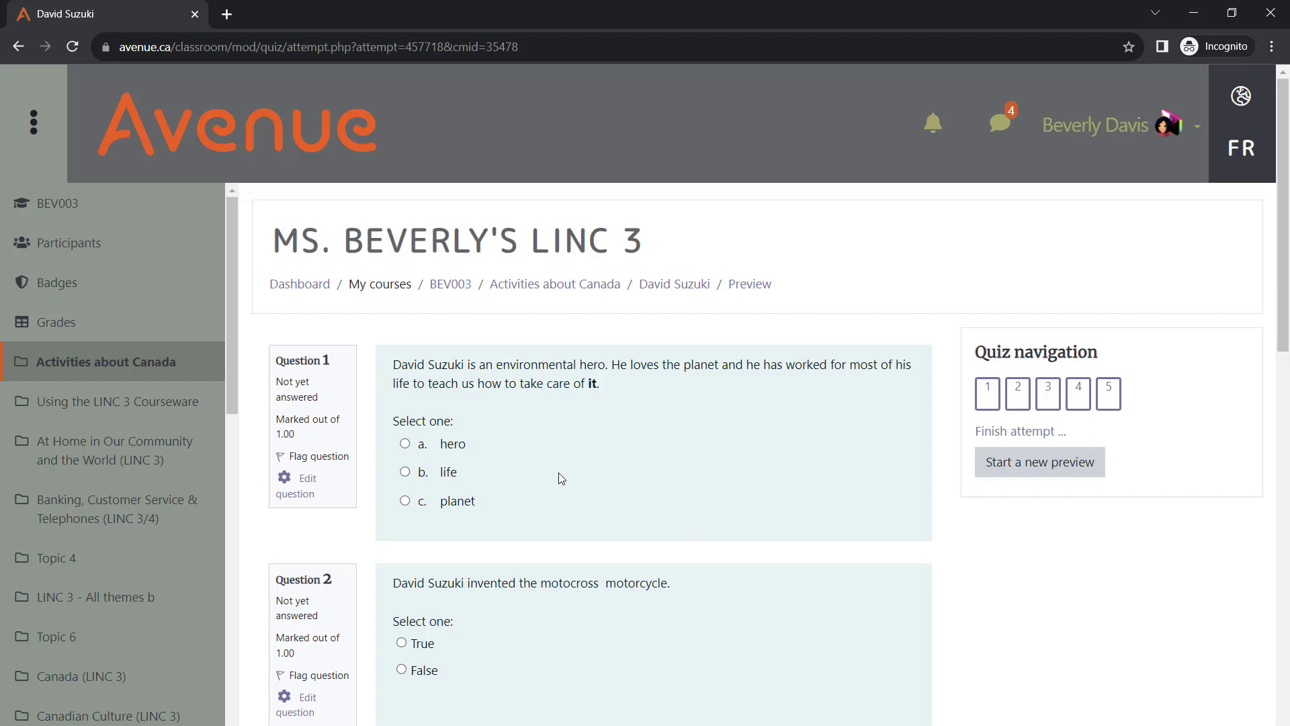
click(450, 471)
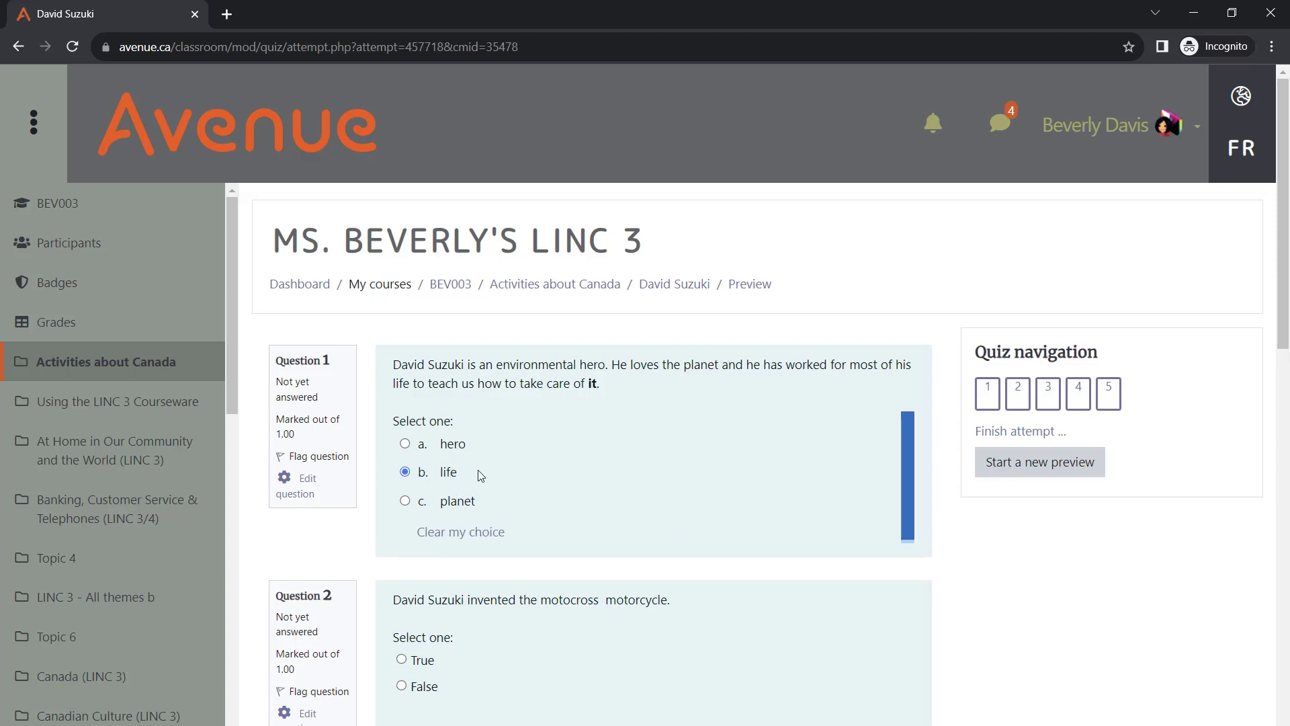
scroll(434, 610, down, 3)
click(423, 518)
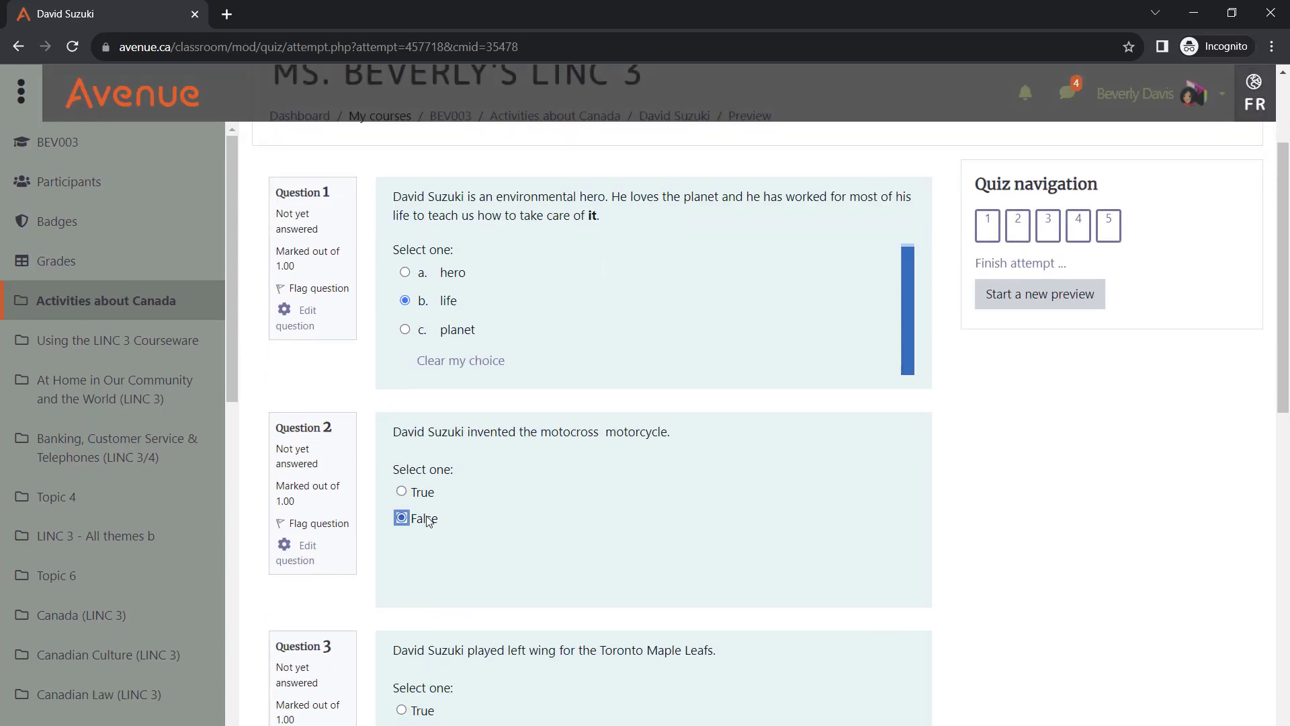
scroll(471, 485, down, 6)
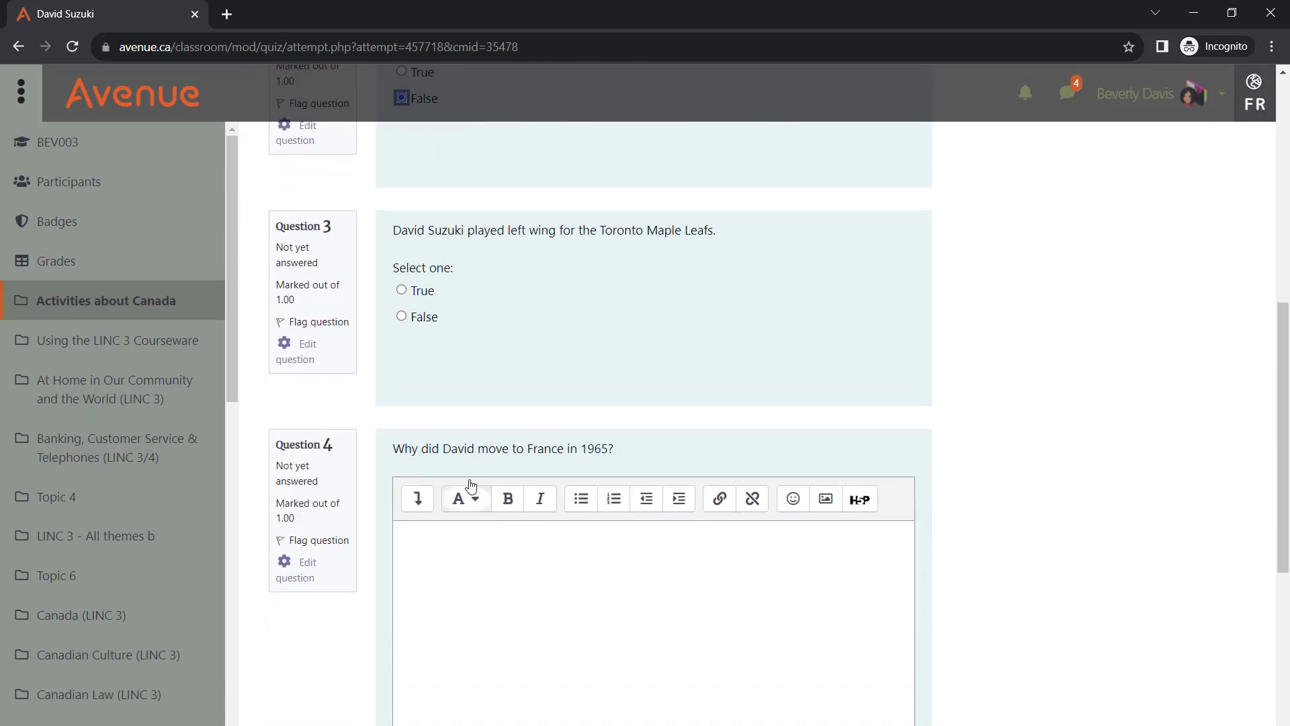
click(419, 318)
scroll(541, 441, down, 3)
click(540, 441)
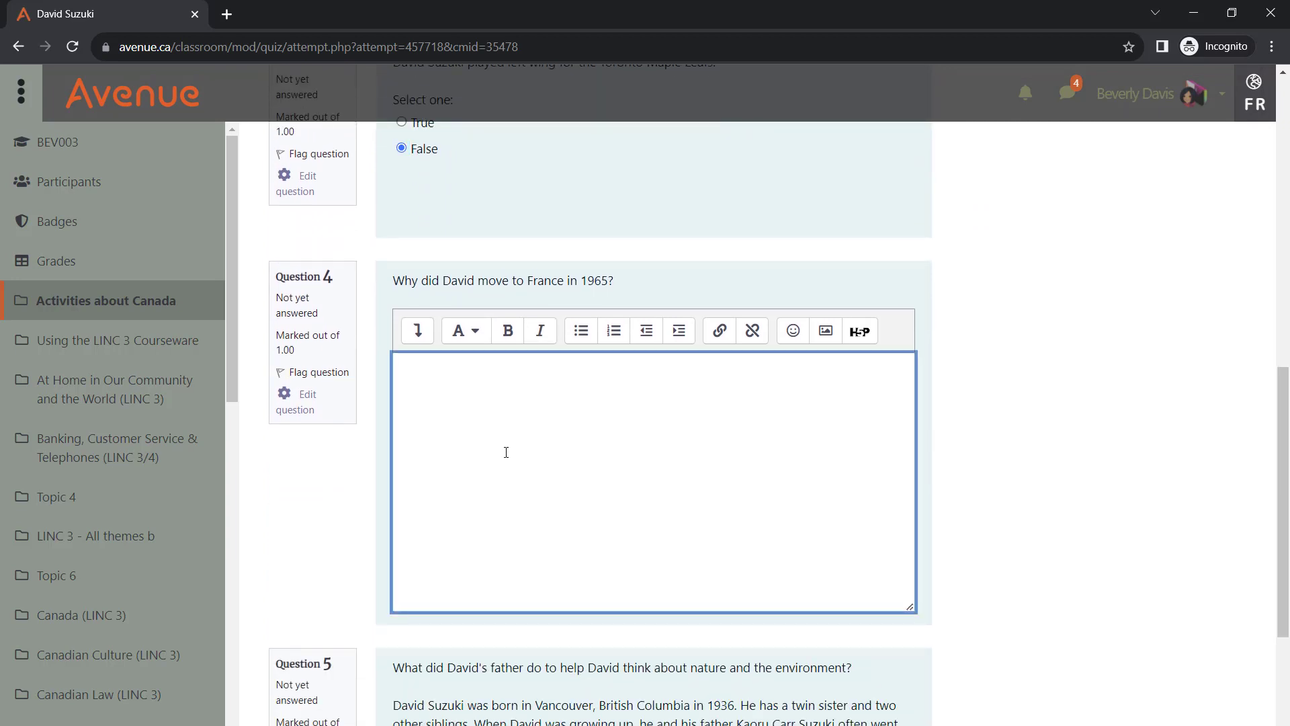
text(To study biology)
scroll(405, 509, down, 5)
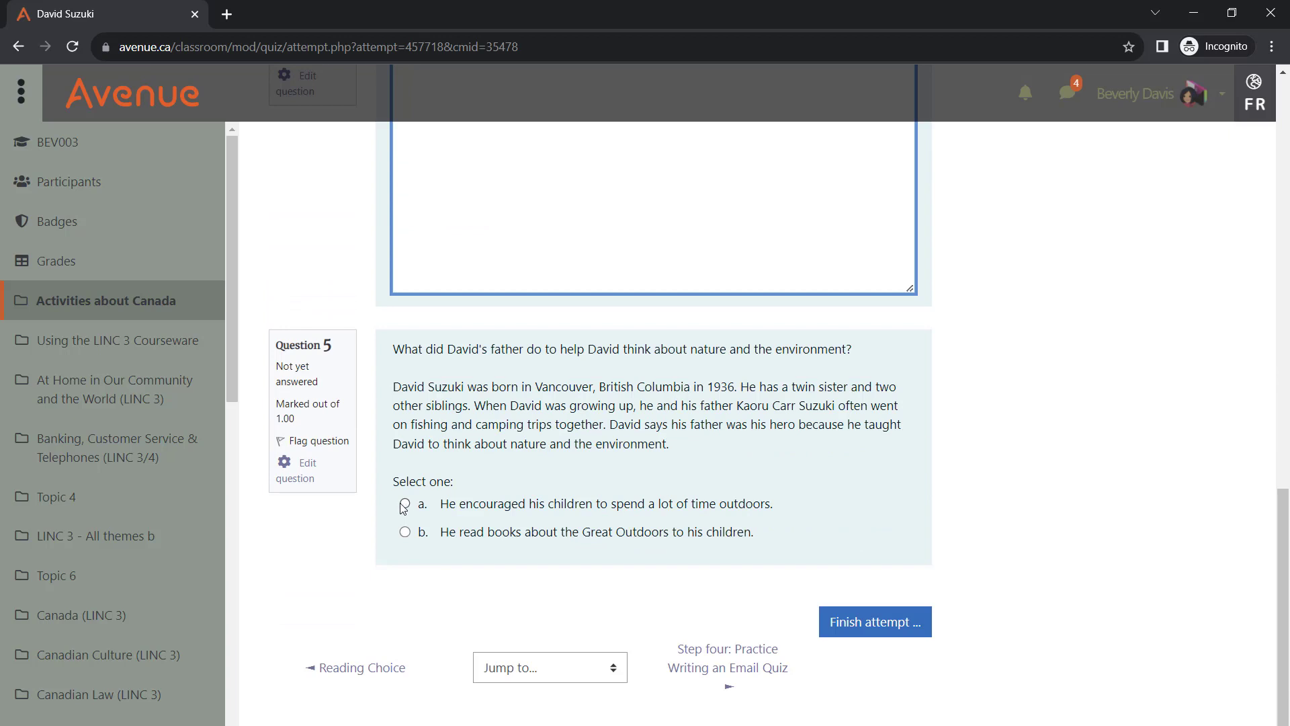
click(405, 505)
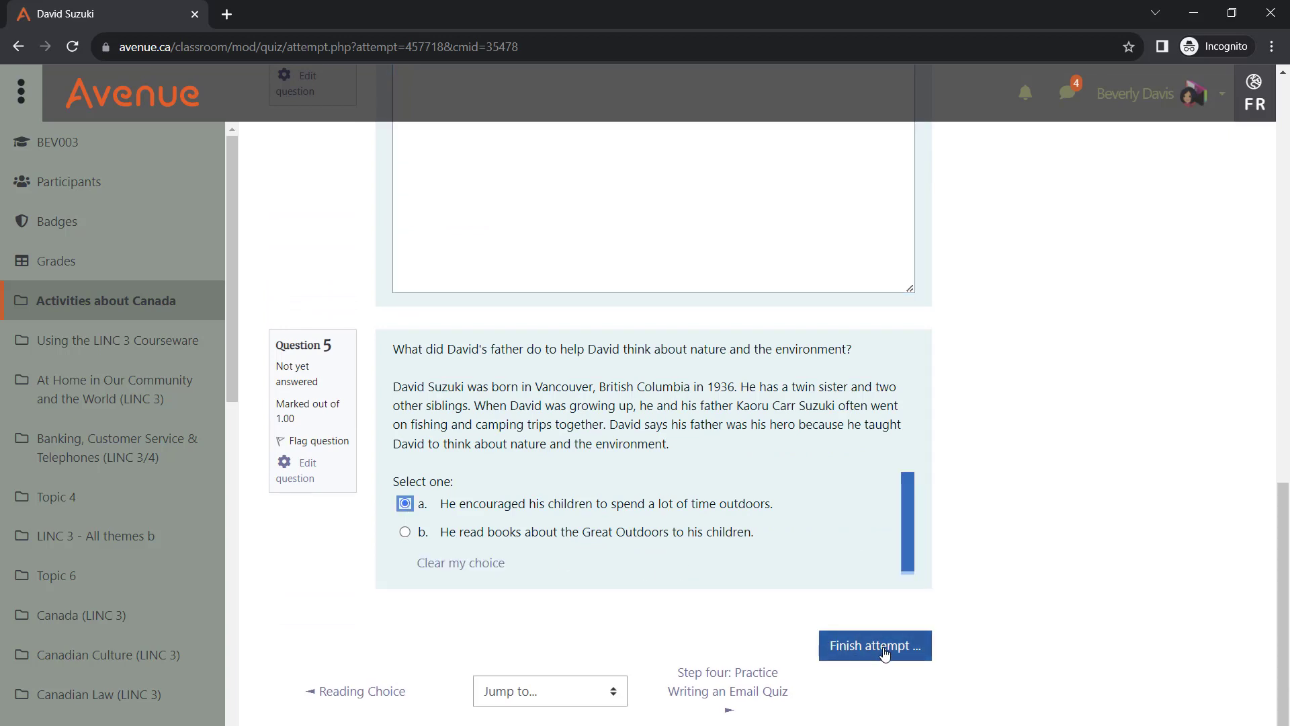
Finish the preview attempt and confirm Submit all and finish
click(884, 652)
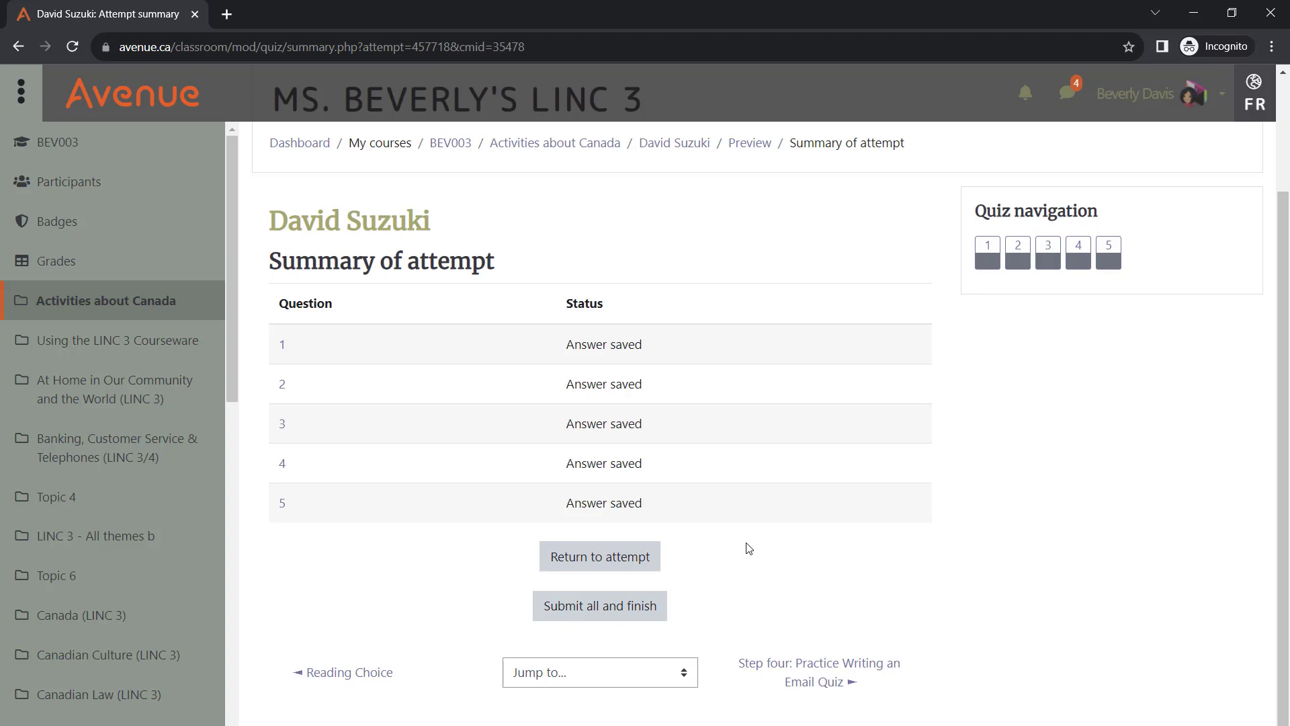
click(570, 608)
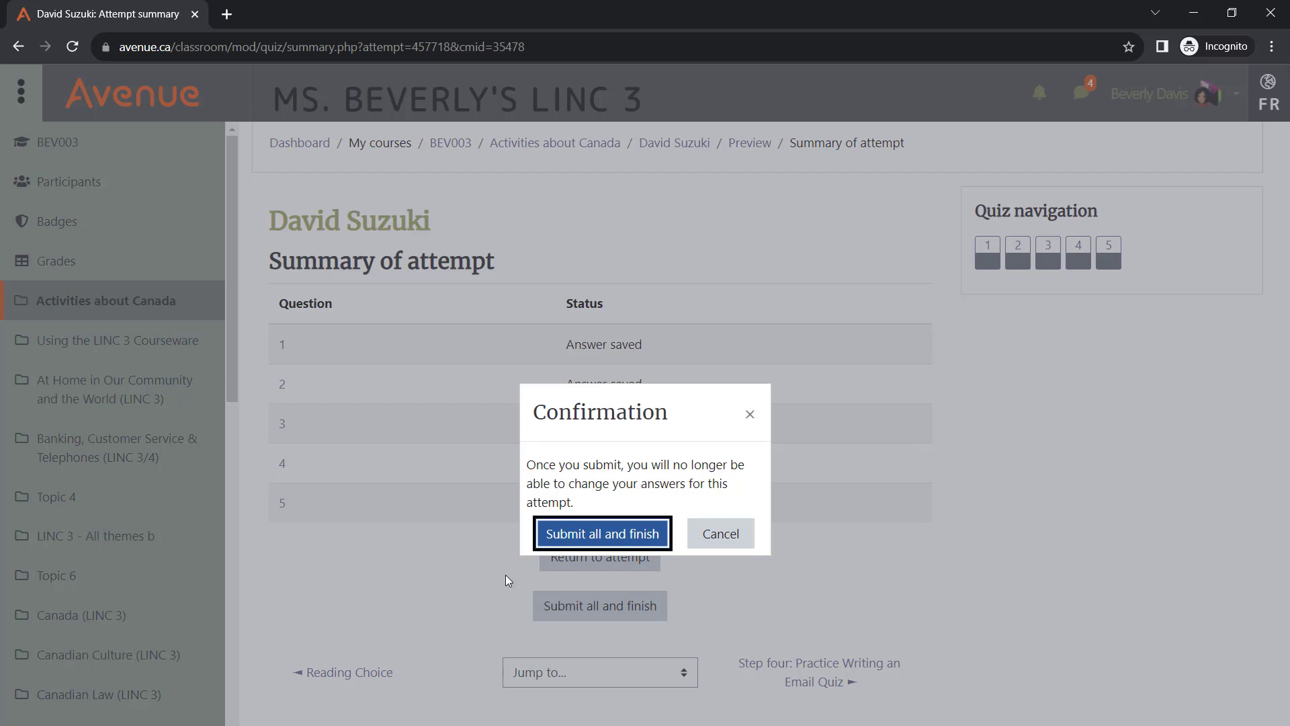
click(576, 539)
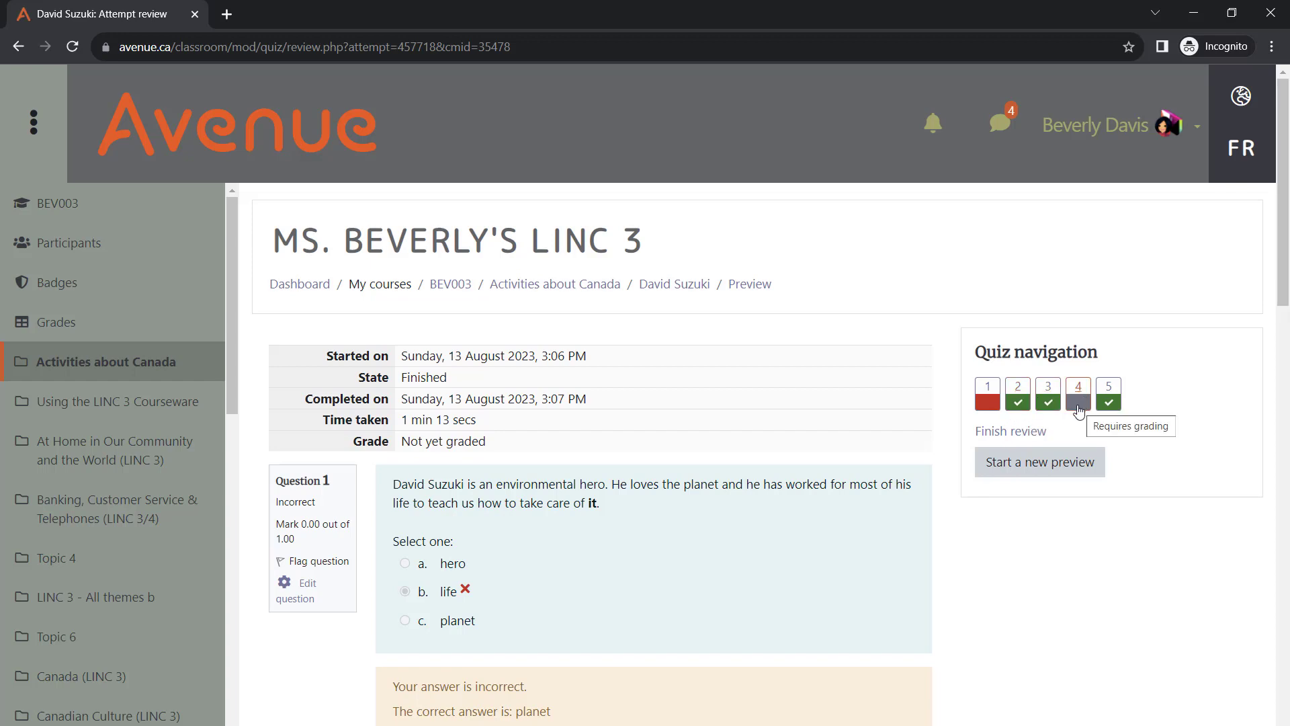
Go to question 4's unmarked answer 'To study biology' and scroll to the end of the review
click(1078, 407)
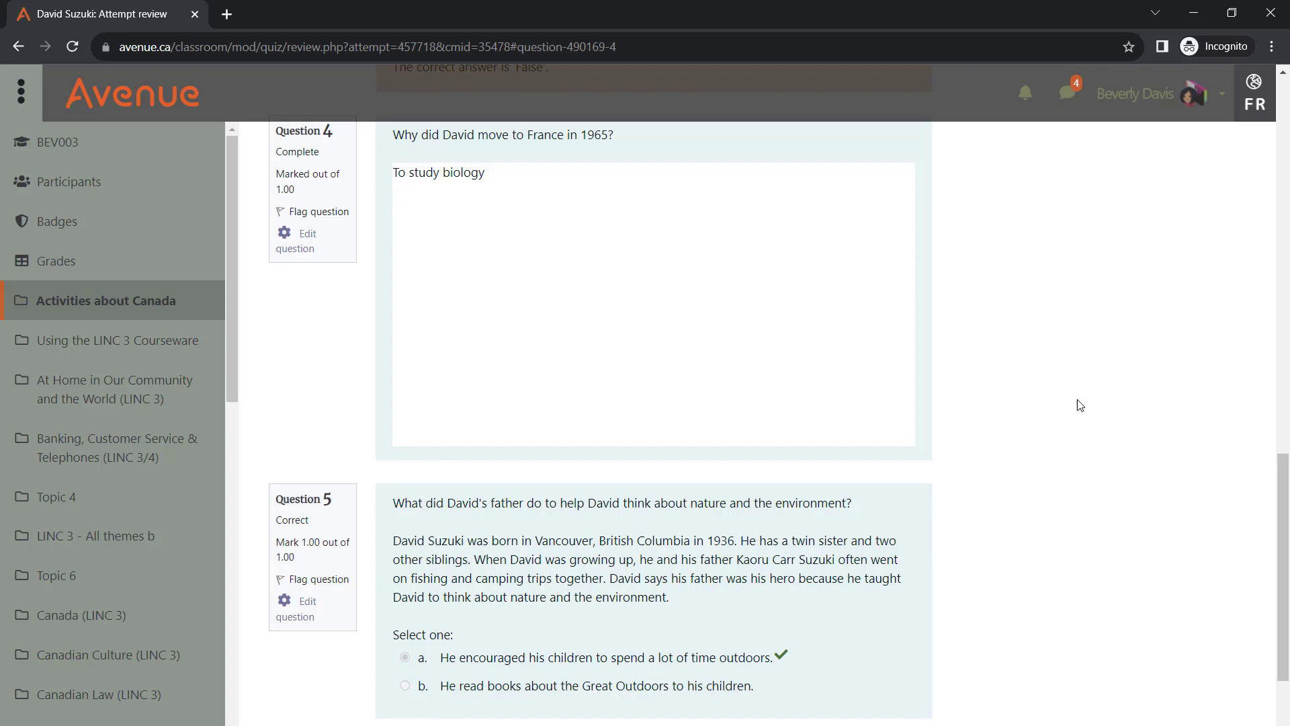
scroll(1080, 405, down, 3)
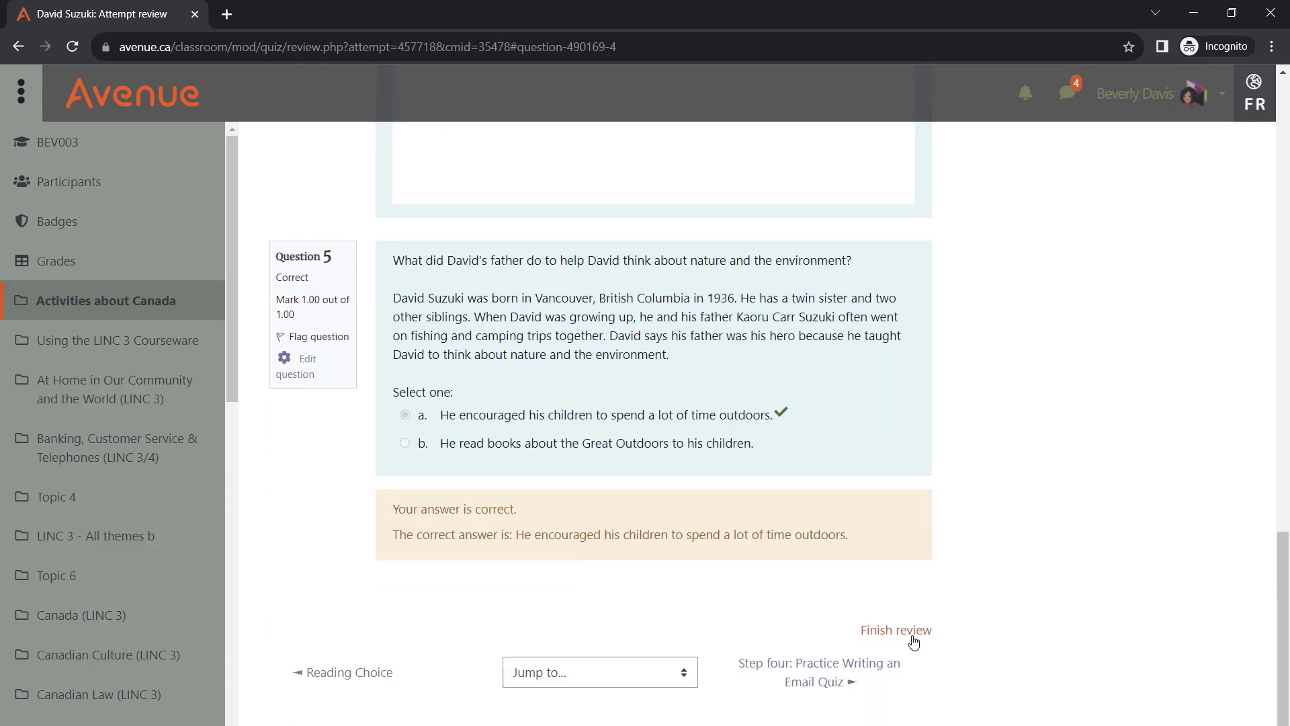
Finish the review to return to the quiz page showing the attempt as 'Not yet graded'
click(914, 642)
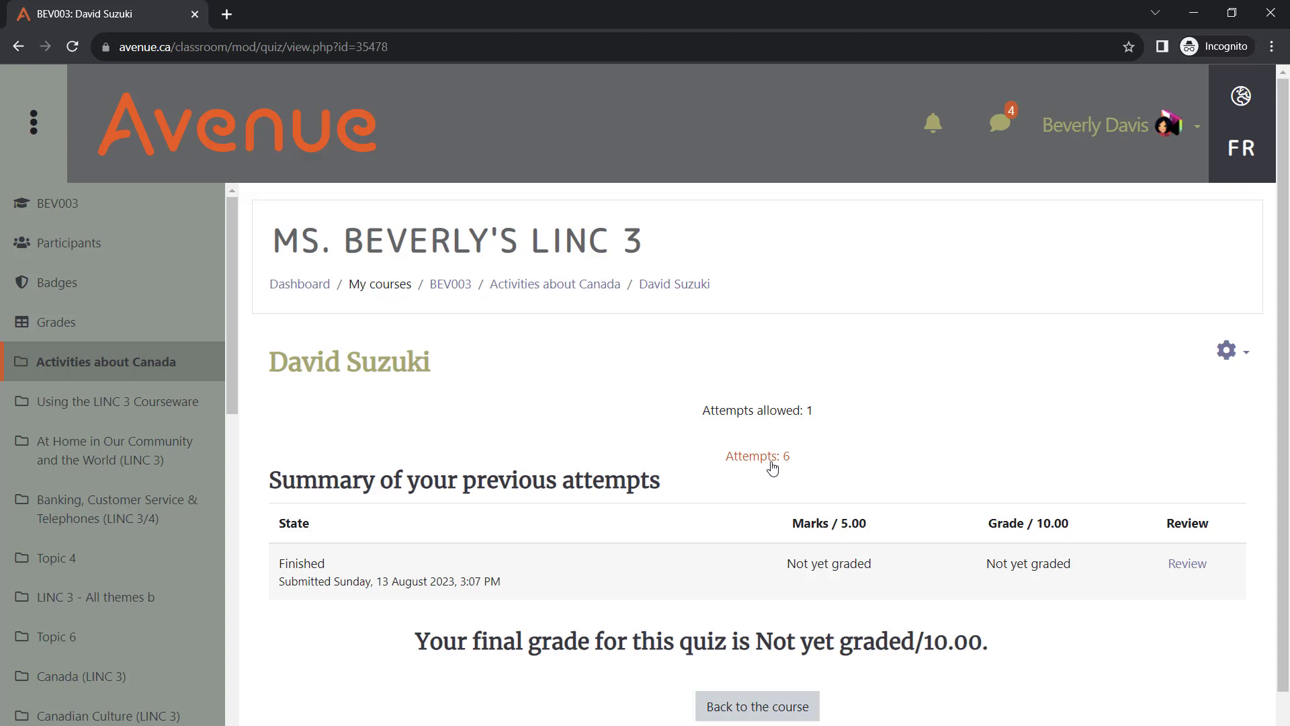
Open the 'Attempts: 6' results report and scroll to the attempt requiring grading
click(772, 465)
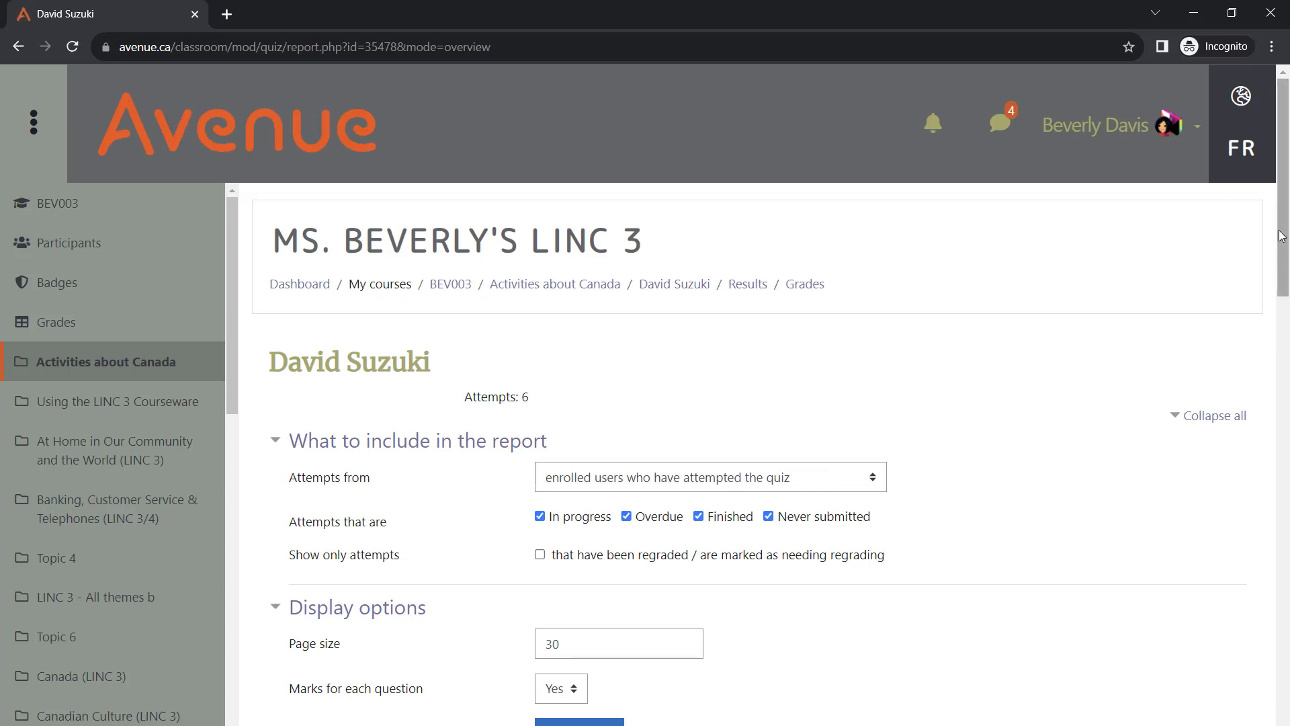
drag(1282, 224, 1255, 486)
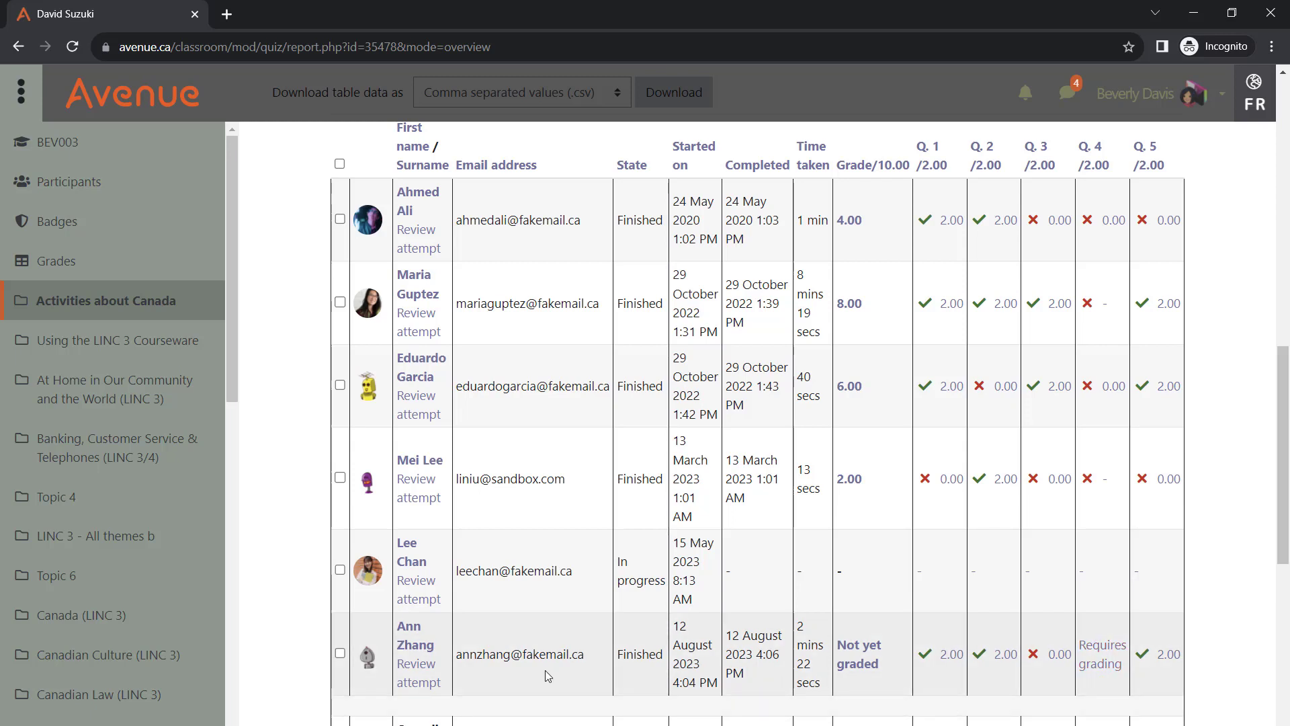
Open the ungraded student's attempt and jump to Question 4's answer 'to learn French'
click(418, 682)
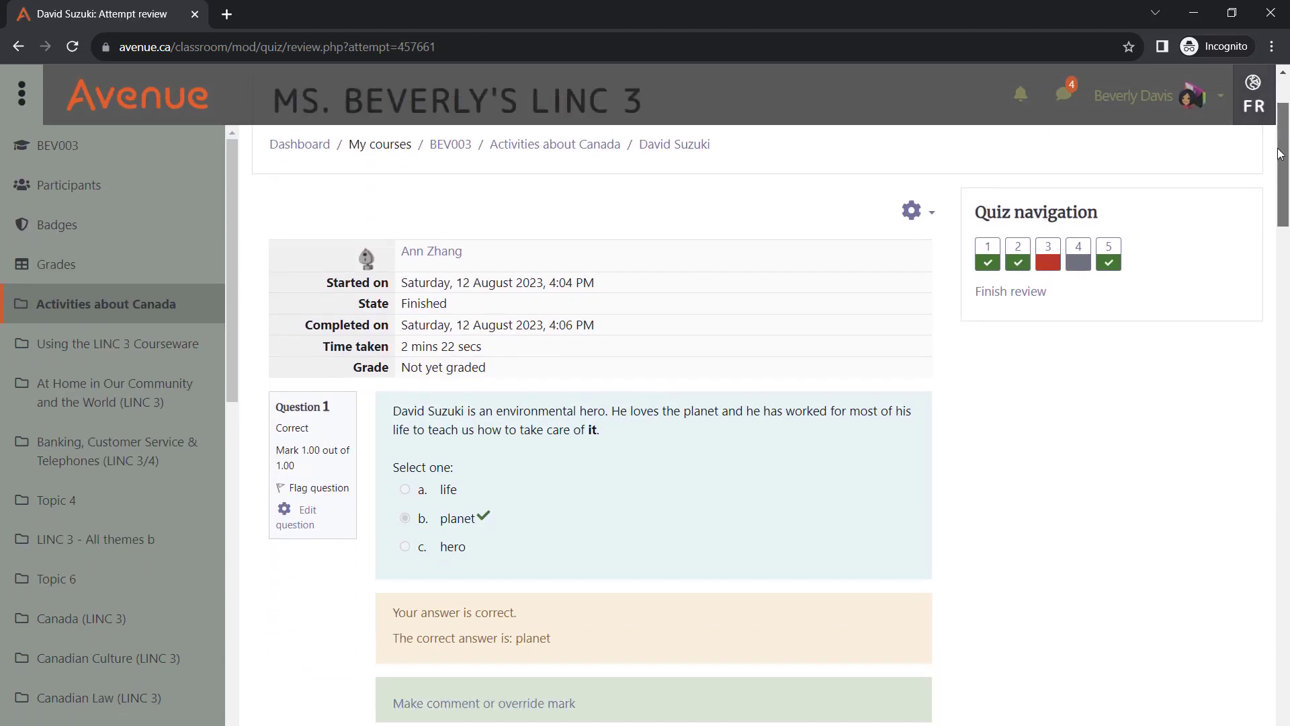
scroll(1270, 187, down, 6)
scroll(1263, 215, down, 5)
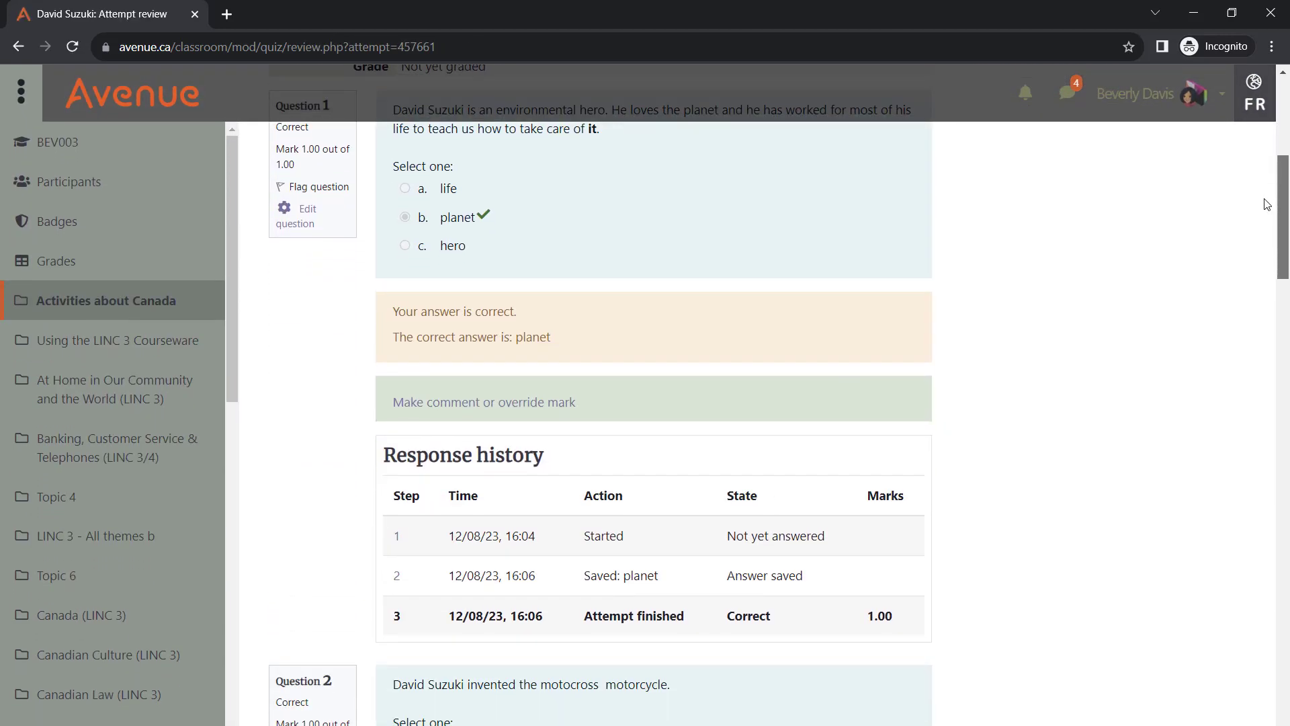
scroll(1252, 256, down, 6)
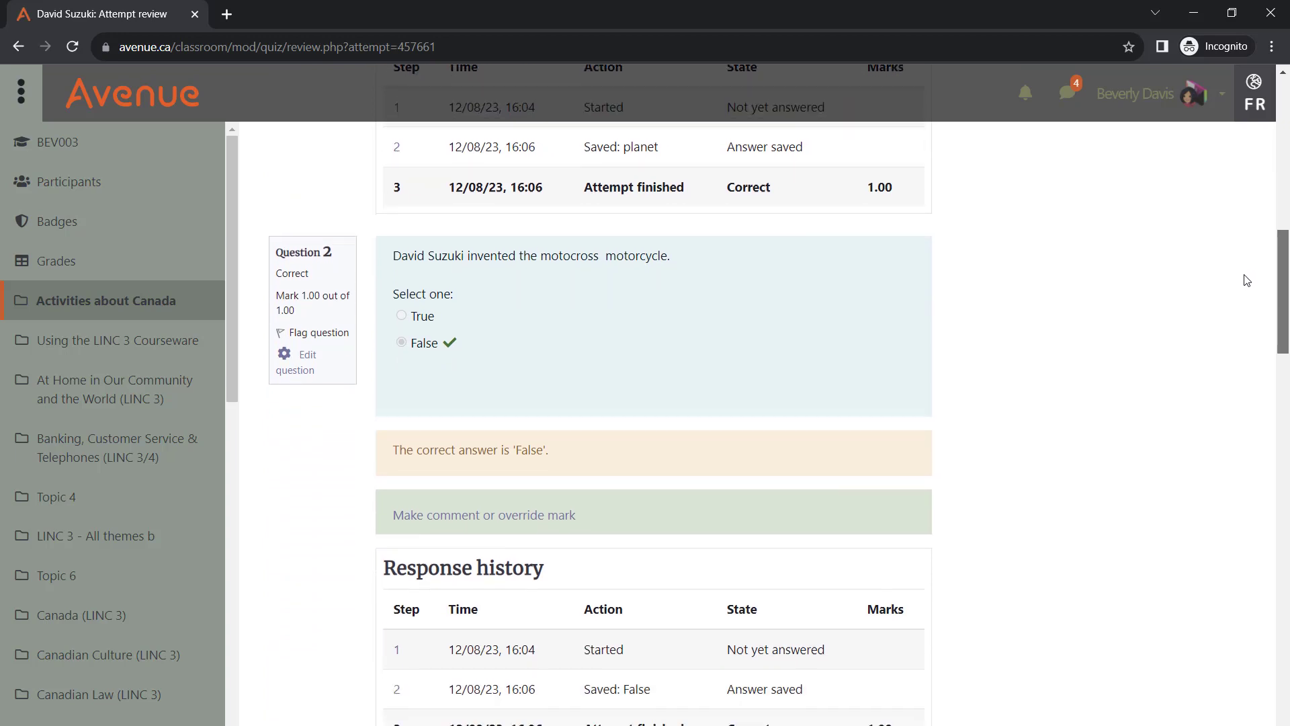
scroll(1242, 319, up, 18)
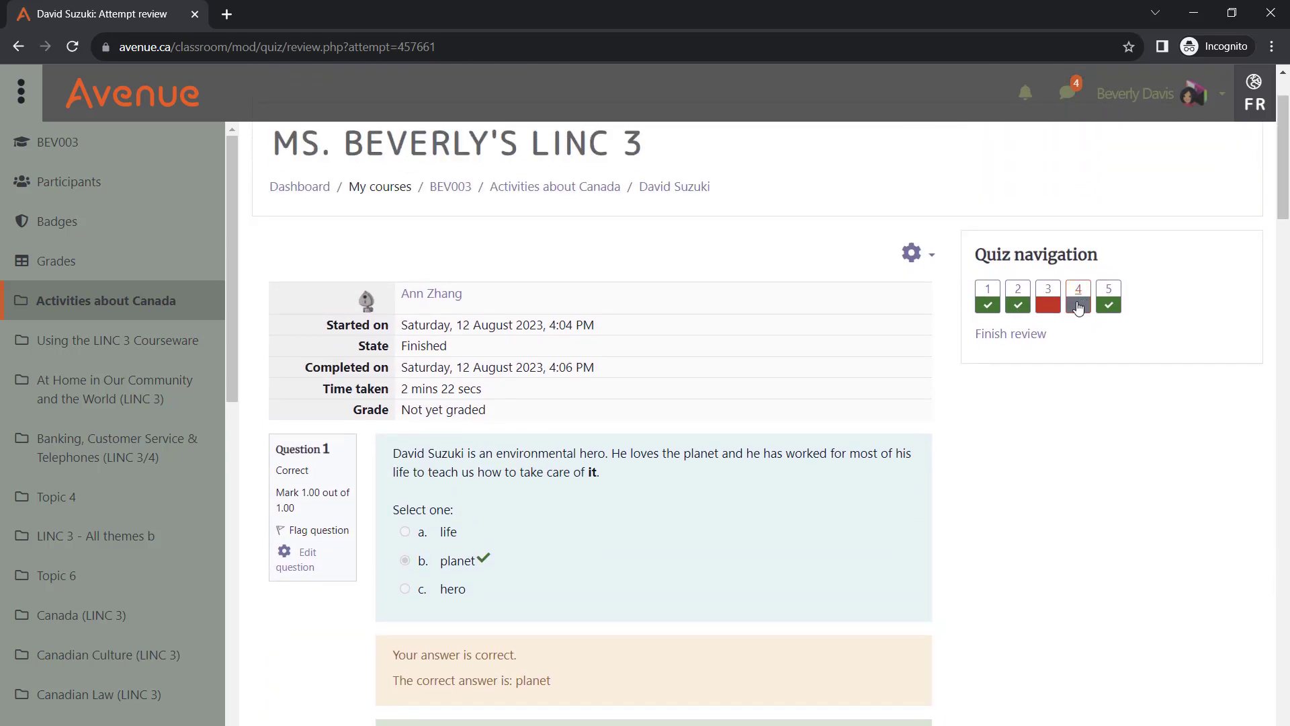
click(1079, 298)
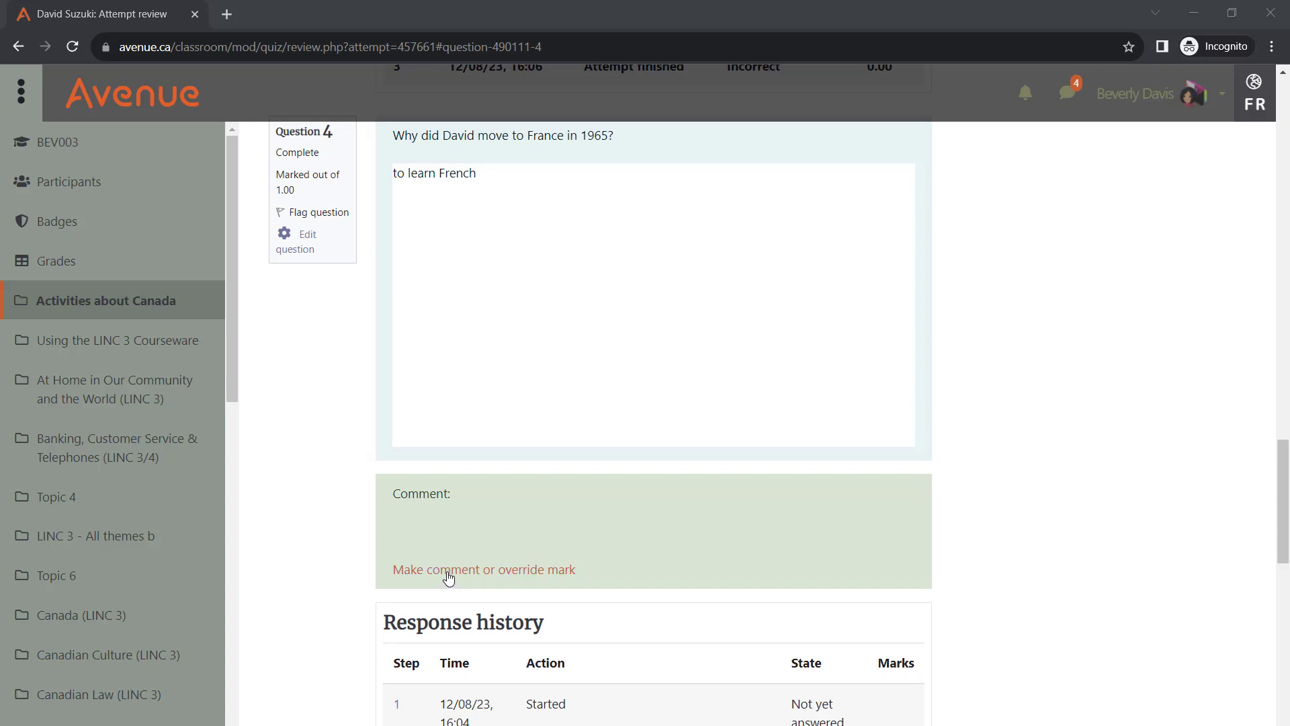
Give Question 4 a mark of 0 with a comment asking to resubmit by email before Monday morning
click(449, 578)
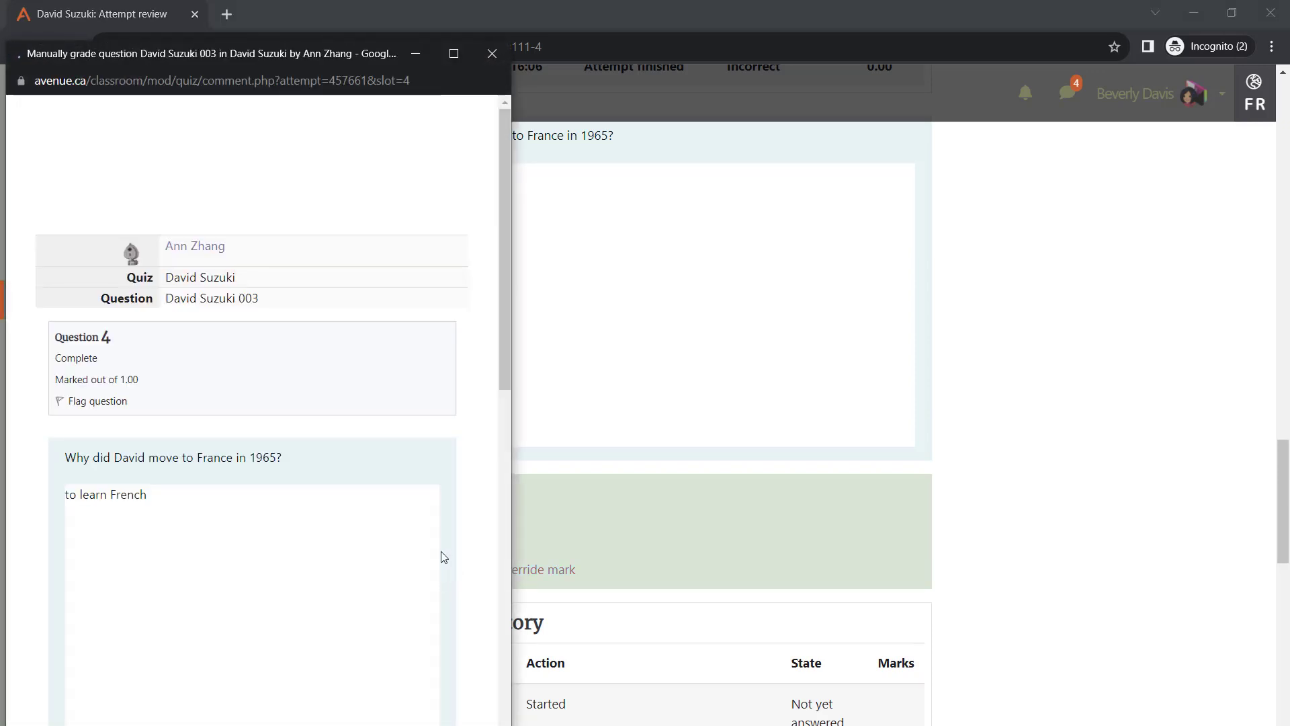
scroll(477, 326, down, 5)
scroll(476, 326, down, 3)
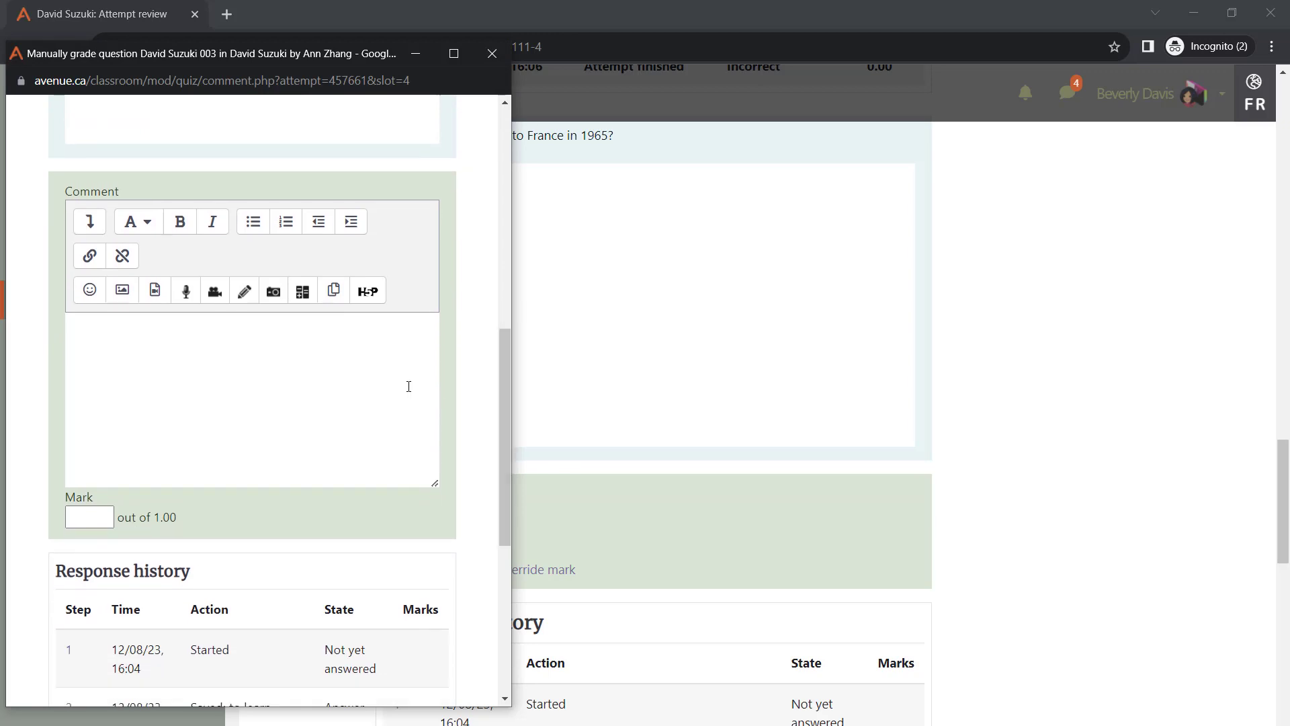
click(219, 383)
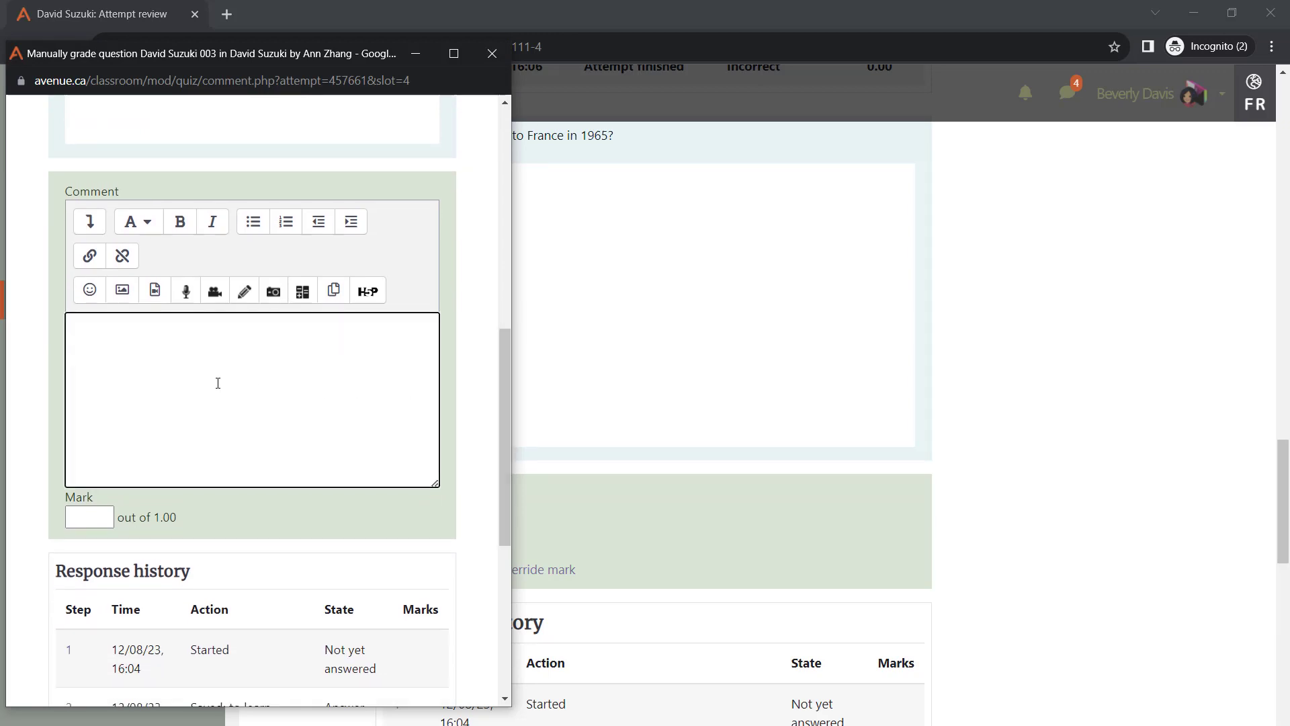
text(Please return to the reading and resubmit an answer to this question in an email to me before Monday morning.)
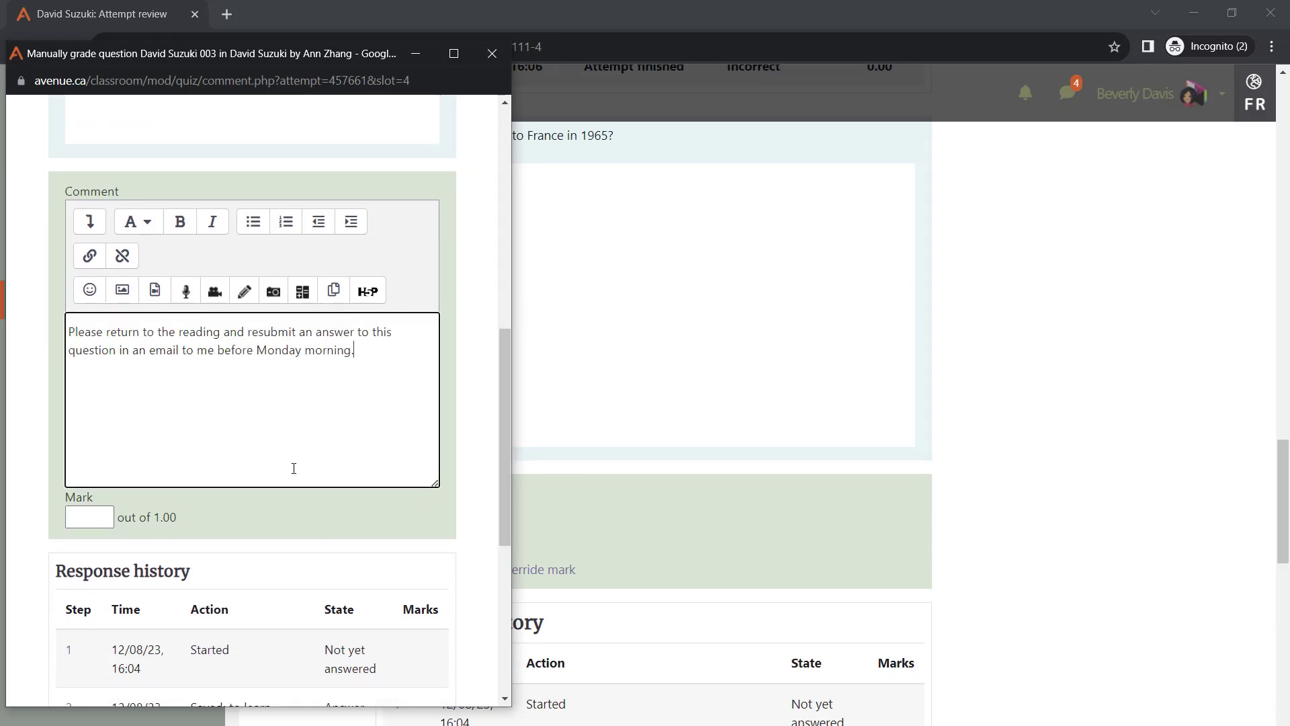
click(89, 516)
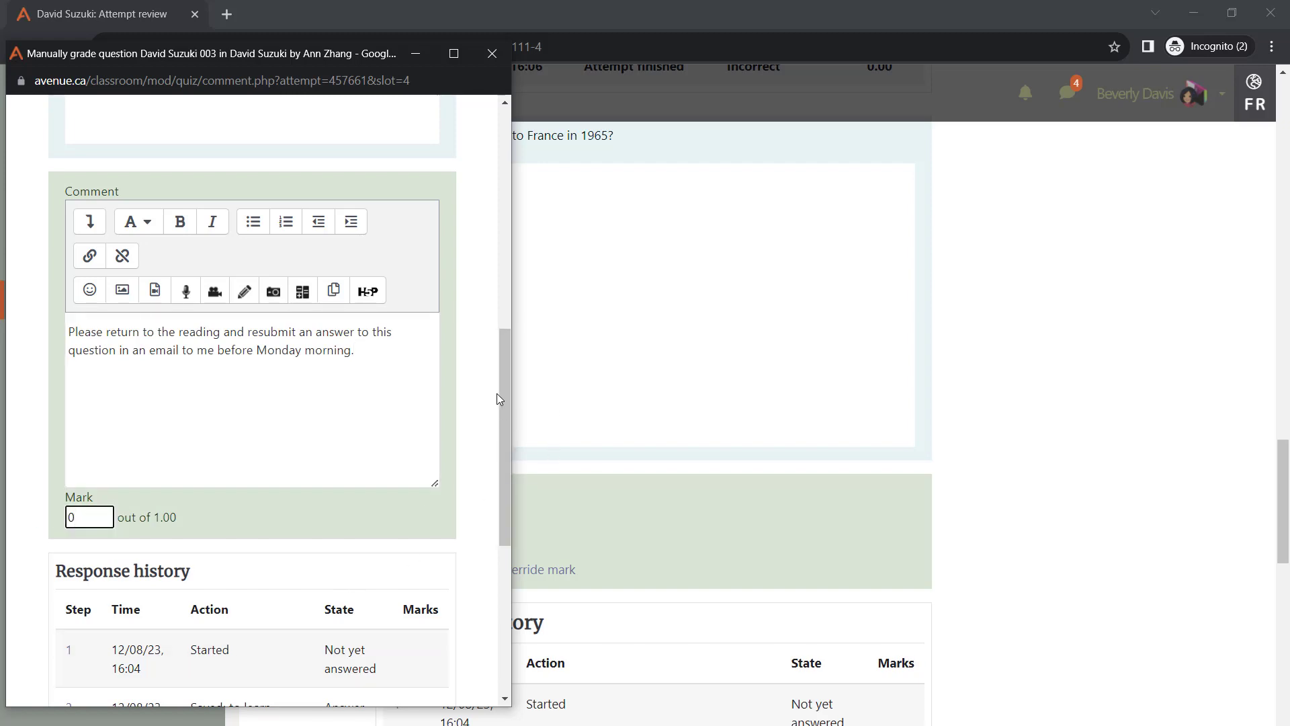
drag(508, 393, 509, 545)
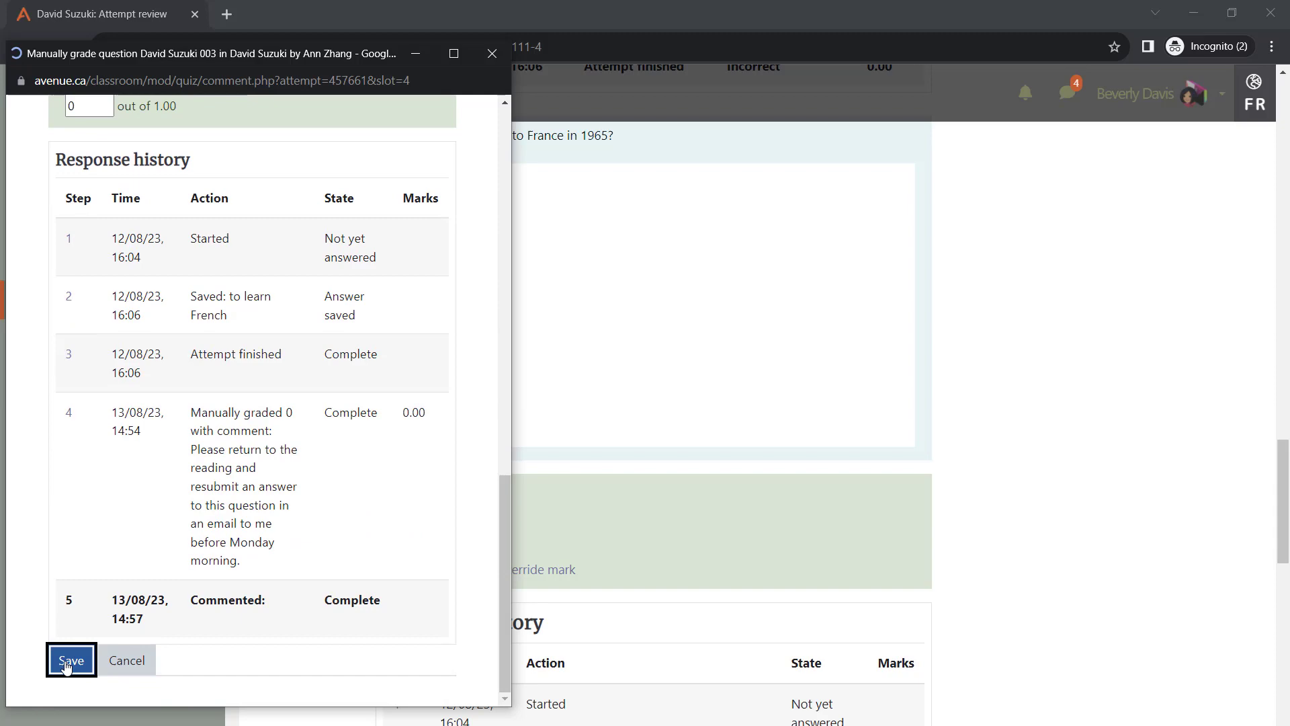
click(67, 669)
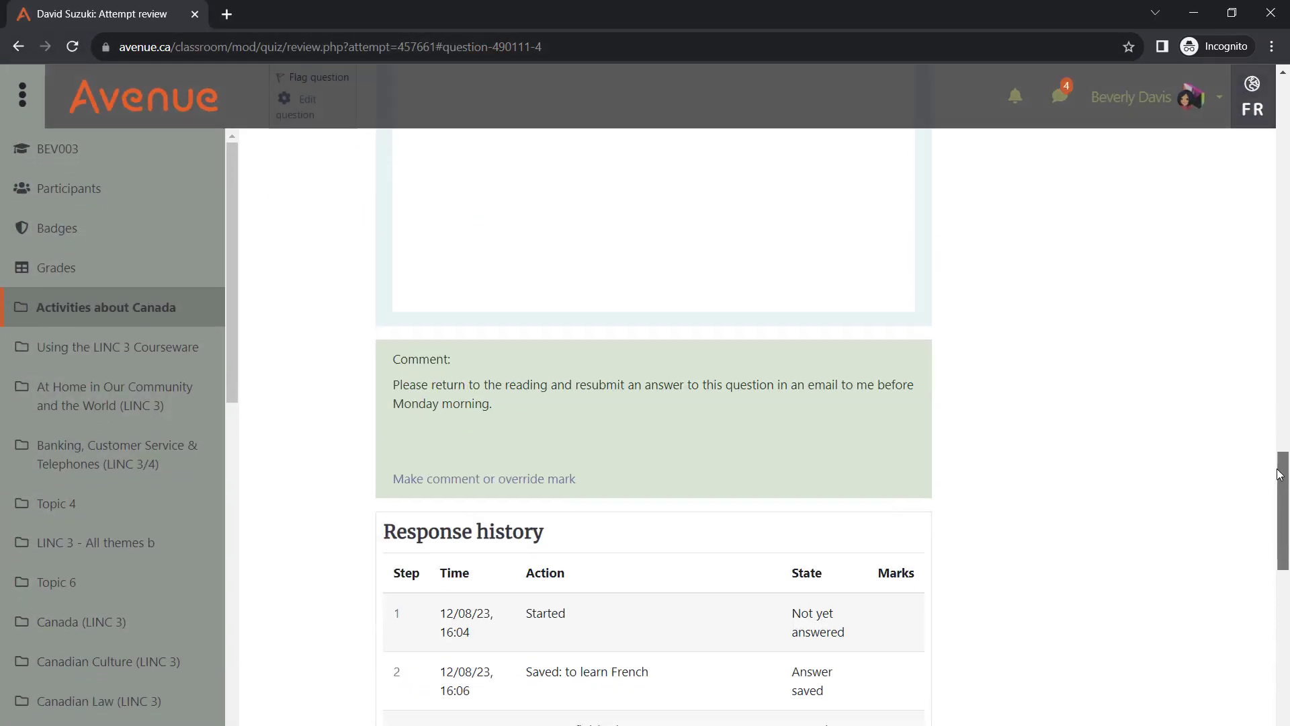
Finish the graded review and check the results report, where the attempt now totals 6.00/10
drag(1279, 474, 1265, 694)
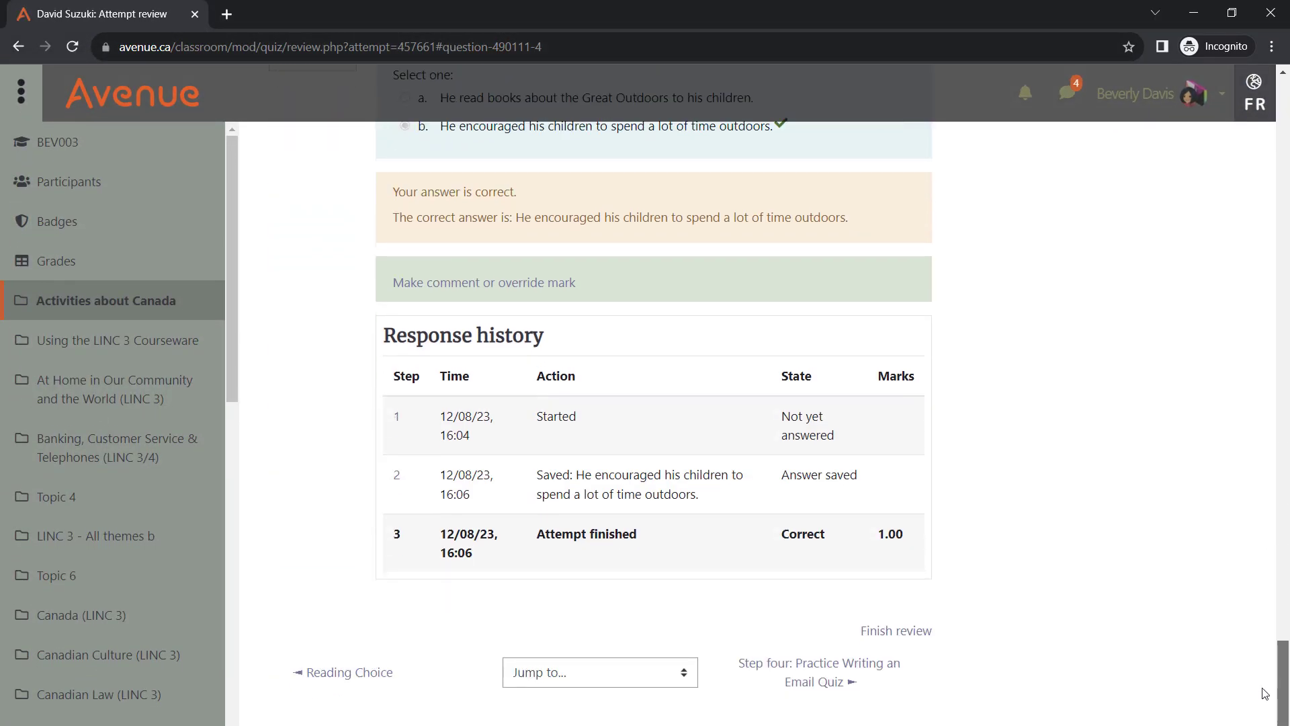
click(920, 632)
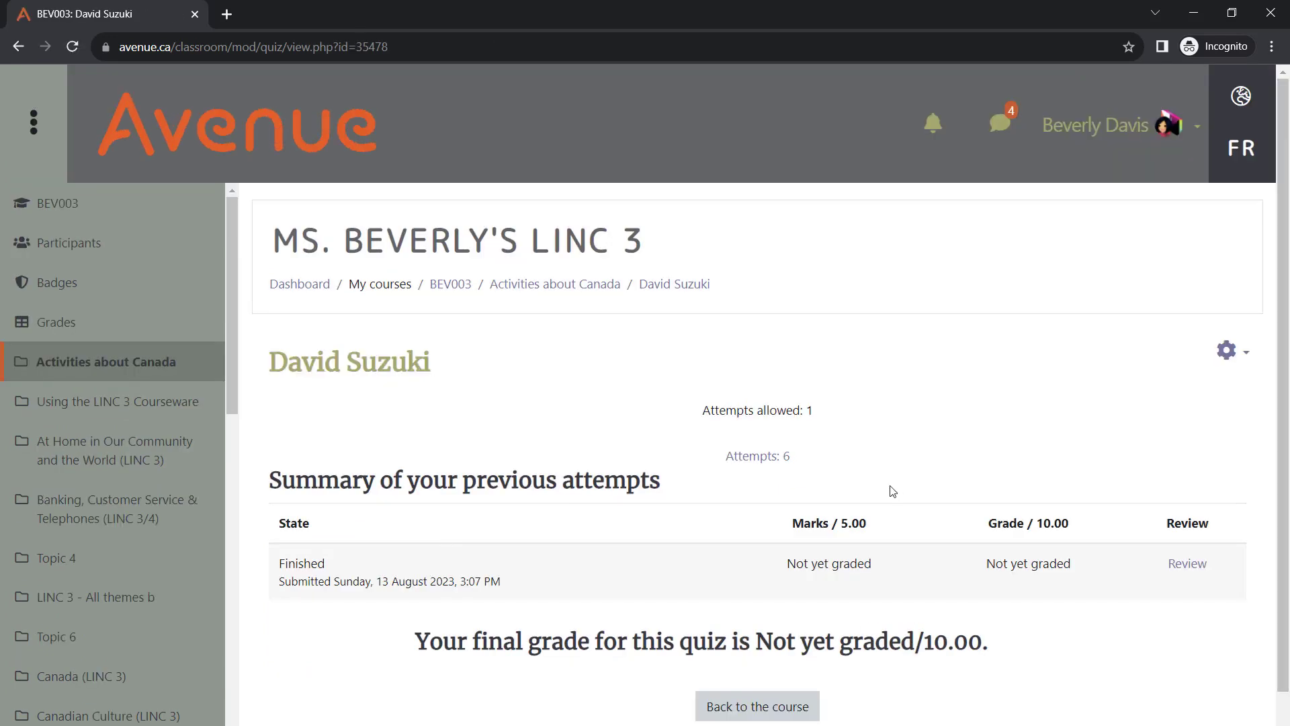
click(749, 456)
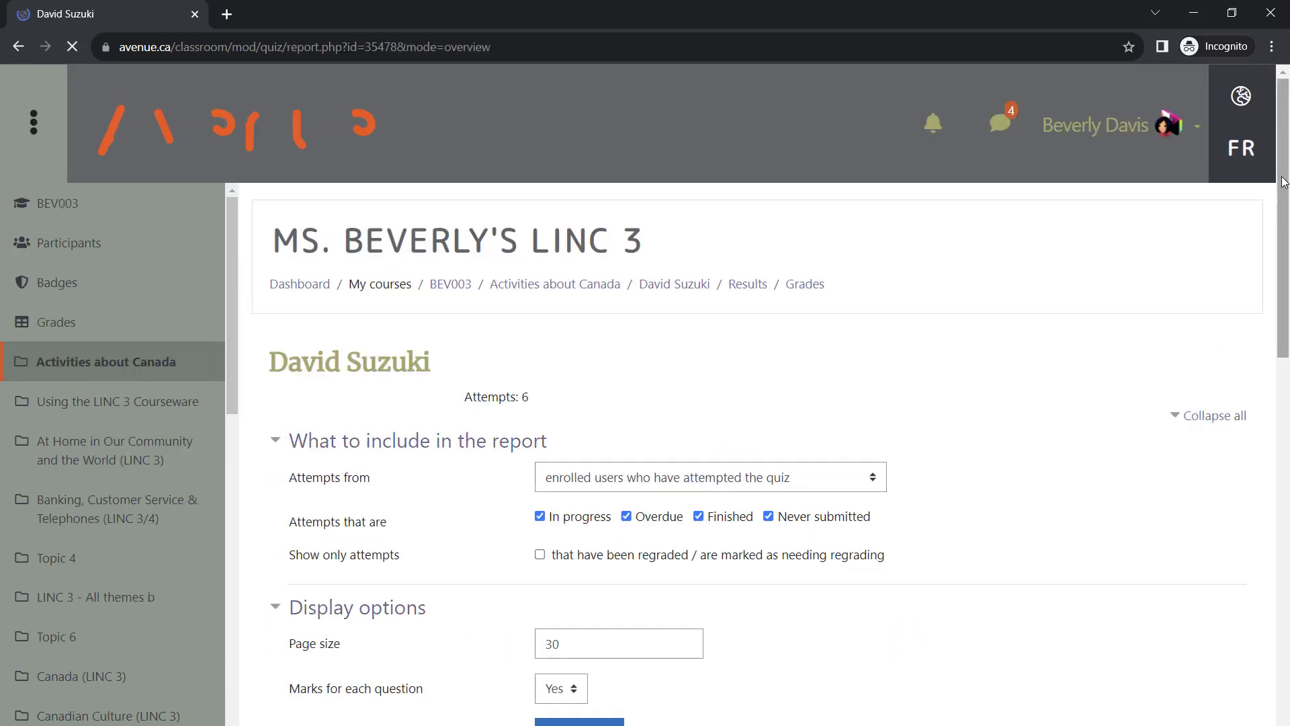
drag(1284, 181, 1284, 487)
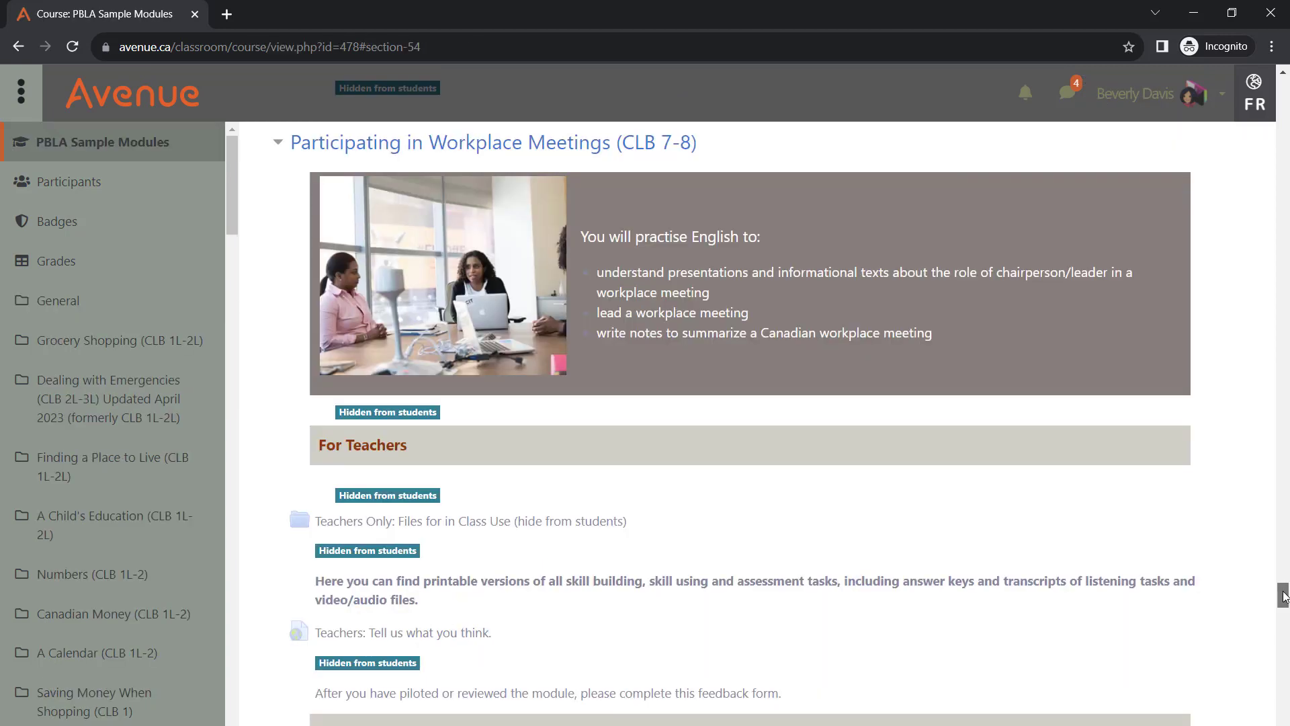
Open Binder to view the student's portfolio containing the David Suzuki item
drag(1282, 595, 1282, 634)
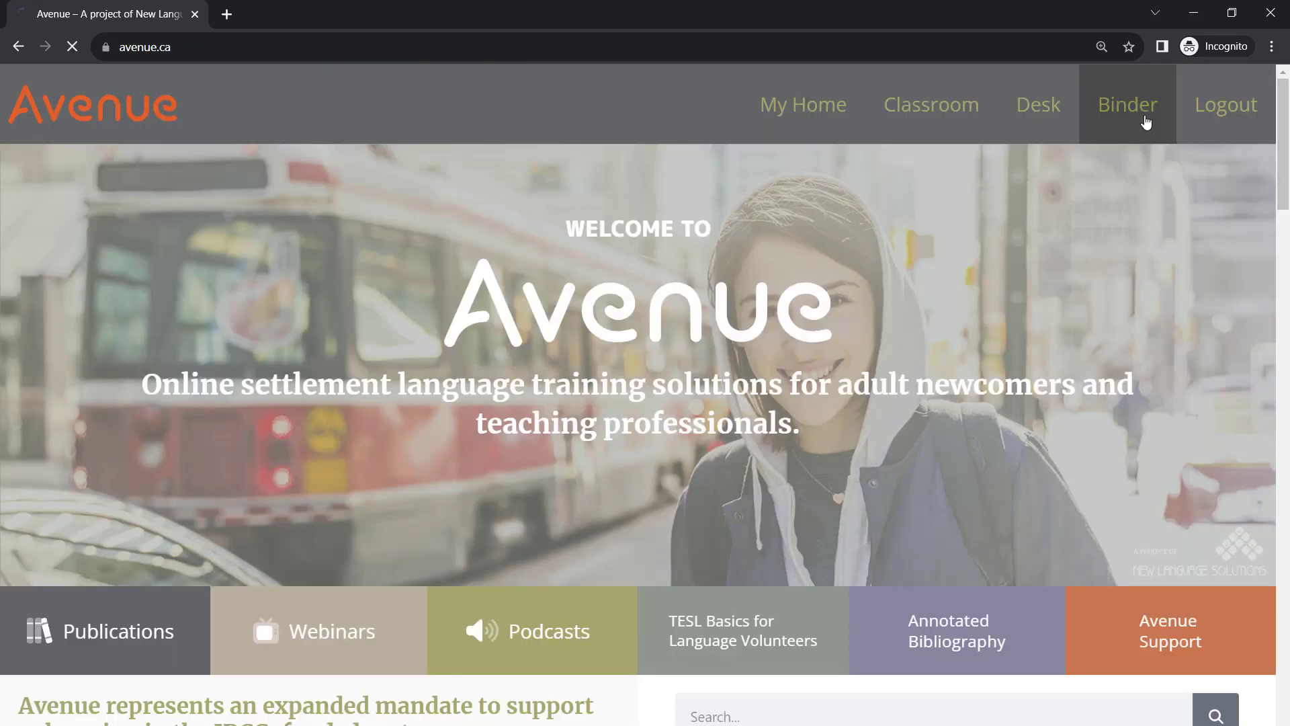
click(1139, 114)
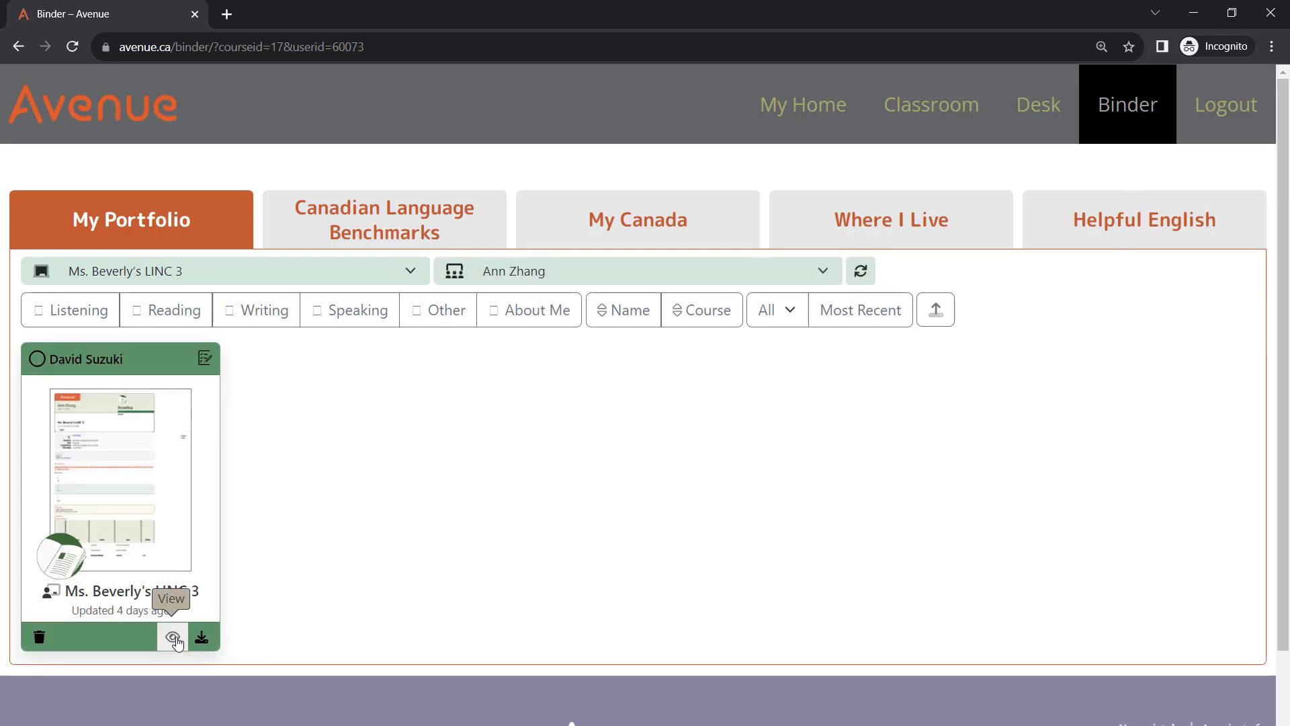